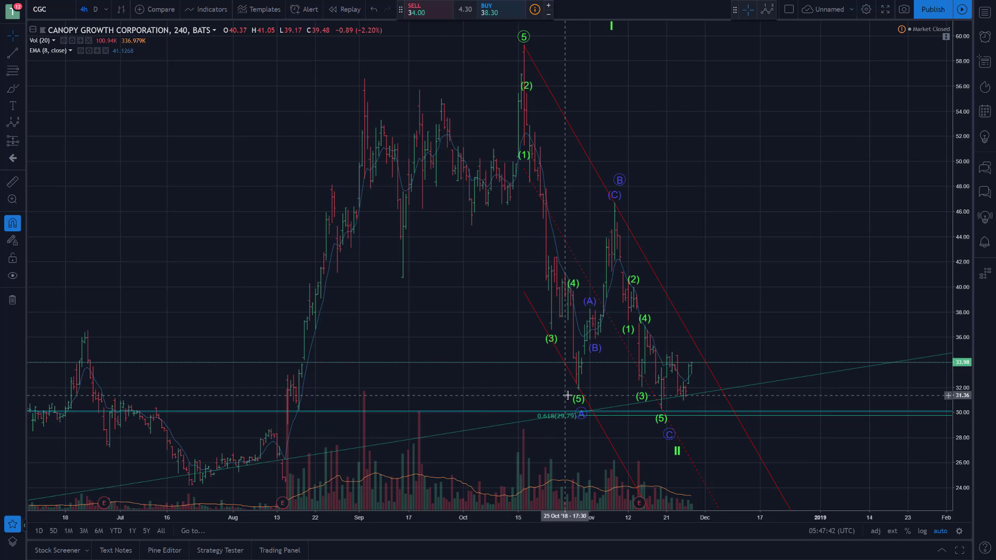
- Pan the 4-hour CGC chart toward the most recent bars to review the wave counts
drag(776, 228, 699, 233)
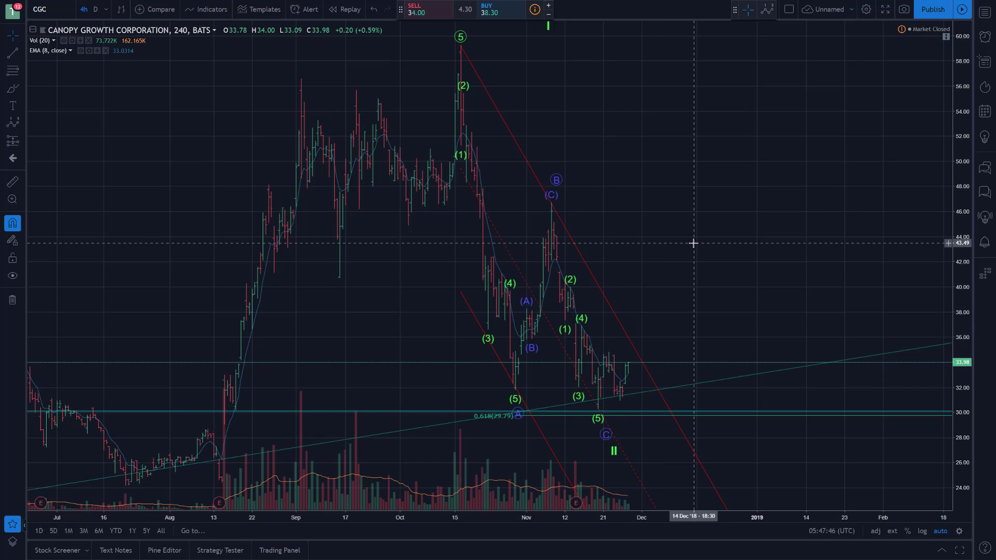
drag(754, 237, 584, 155)
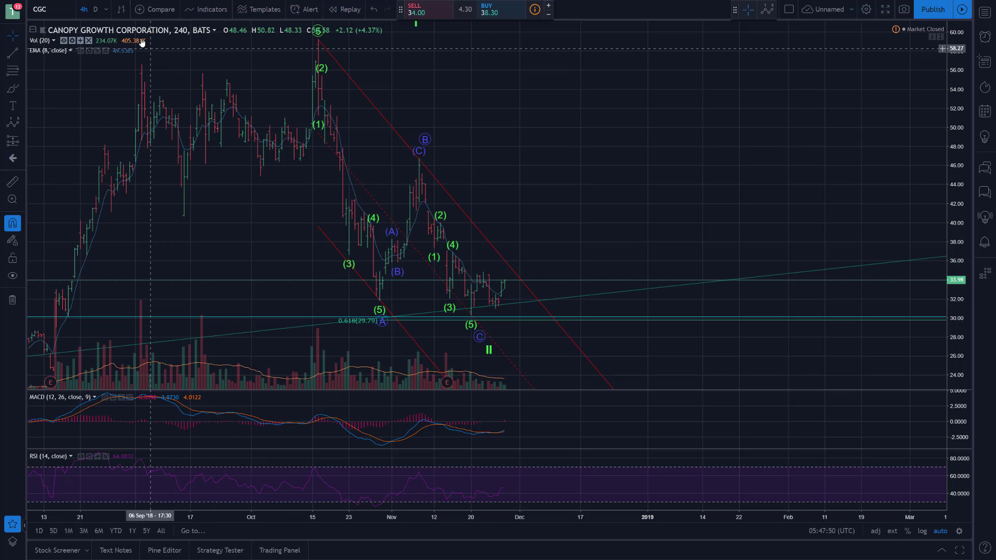
- Switch the CGC chart to the D (daily) interval and pan back to earlier bars
click(94, 9)
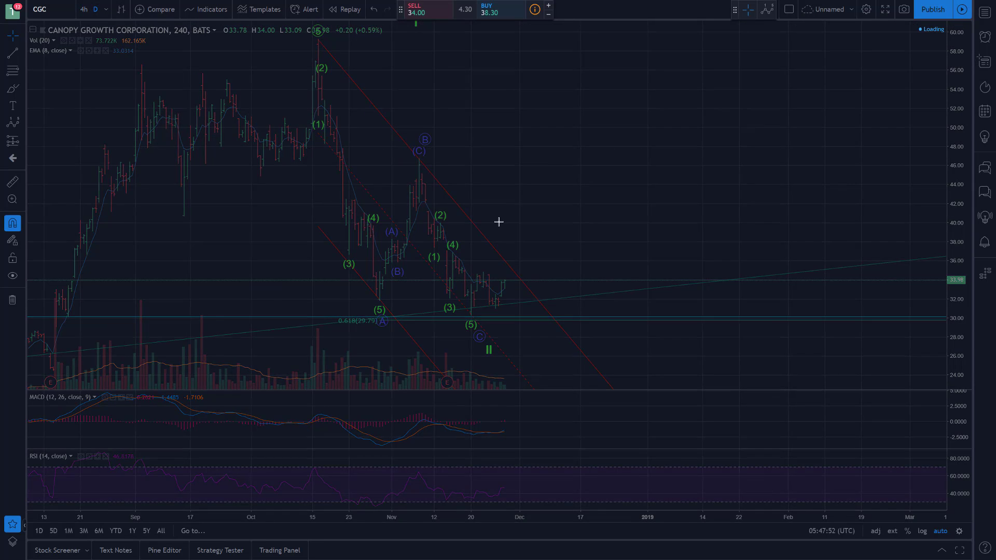
drag(482, 185, 551, 203)
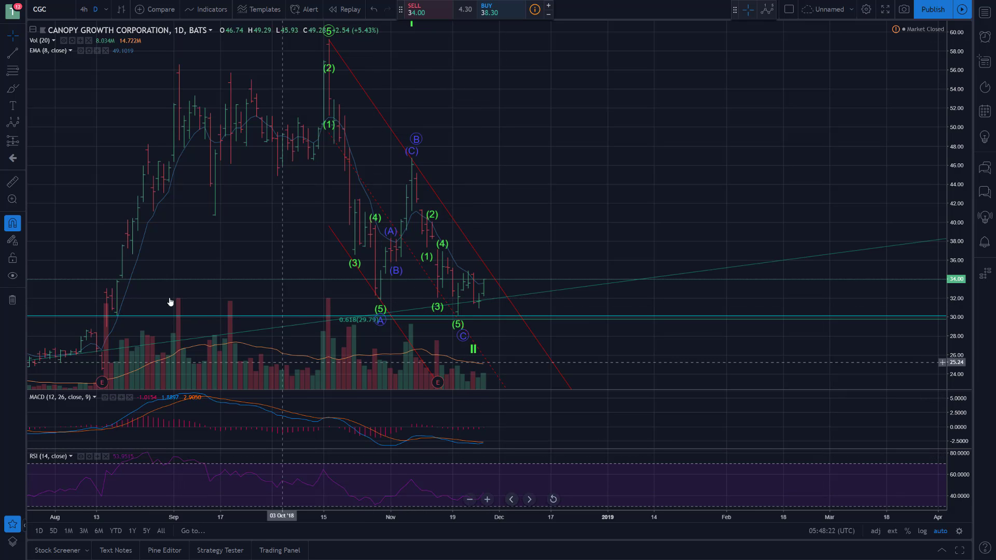
- Draw a rising RSI trend line from 31 Oct to 04 Dec, then choose candlestick bars
click(15, 57)
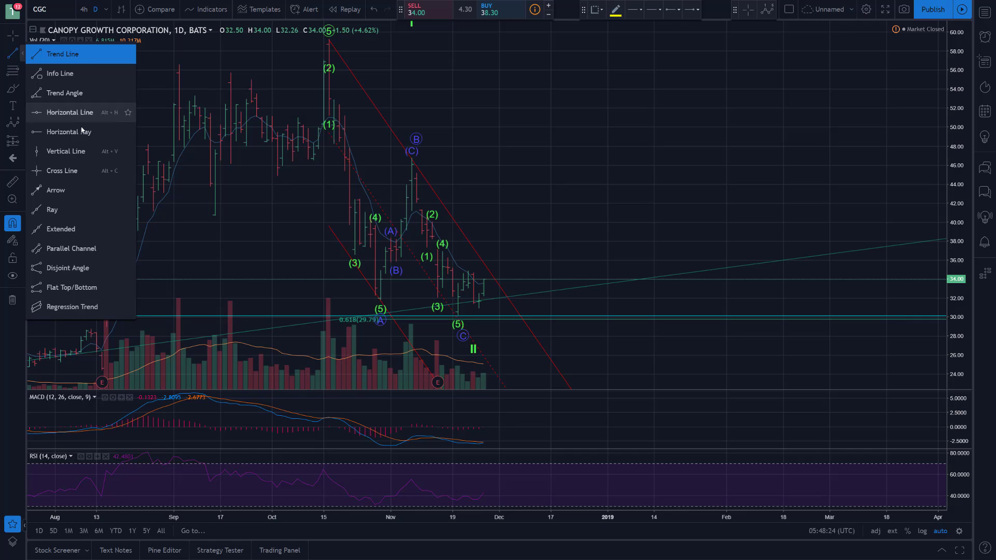
click(58, 56)
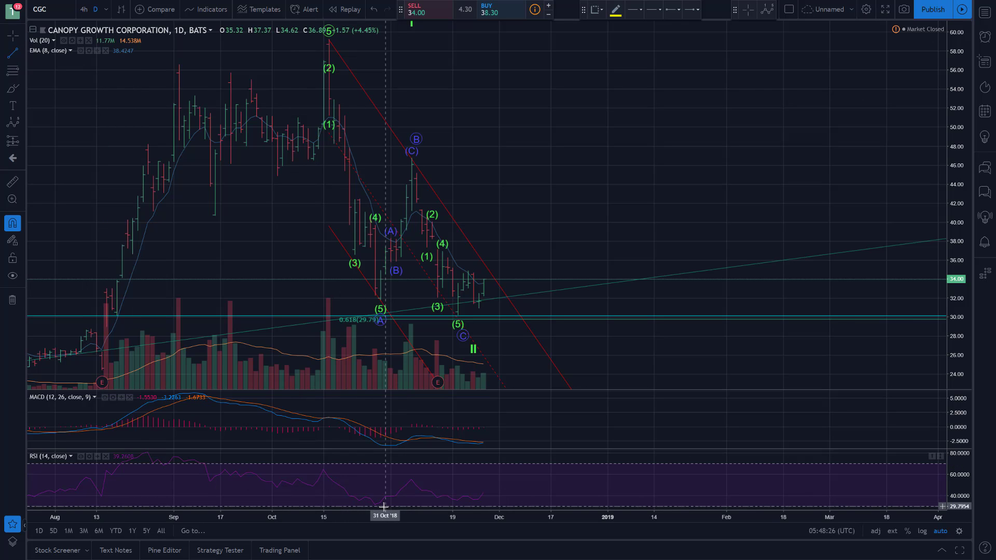
click(385, 506)
click(505, 500)
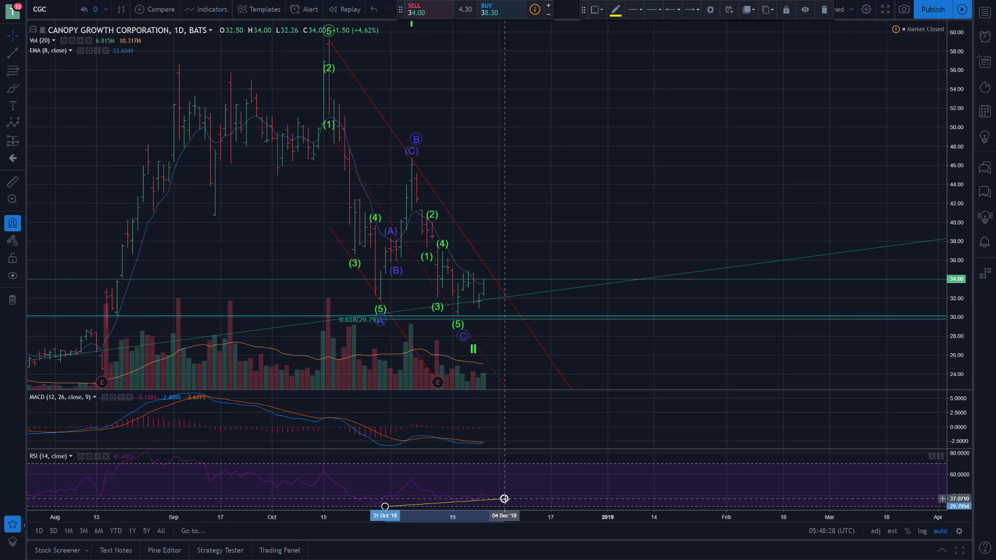
click(512, 172)
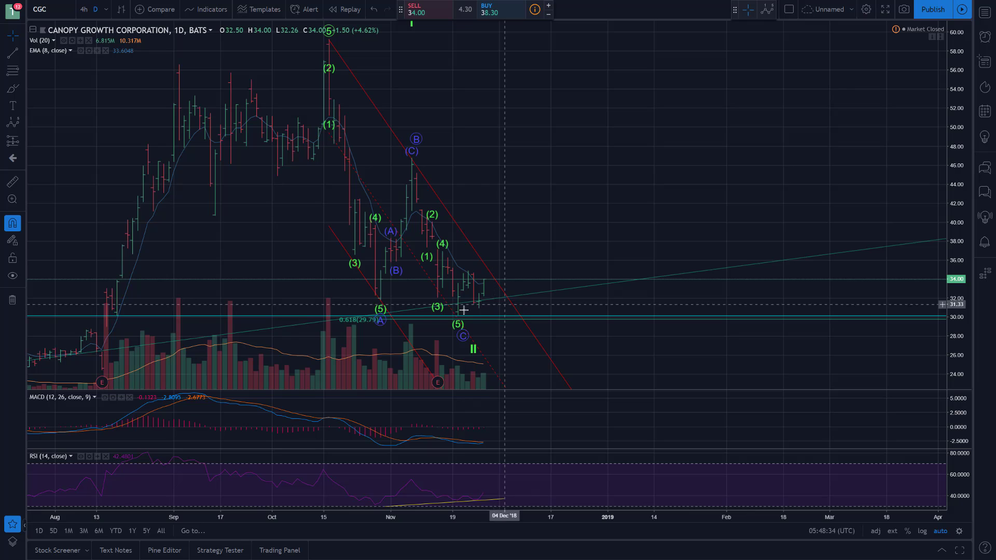
click(106, 11)
- Display the daily CGC prices as candlesticks with empty future space to the right
click(137, 53)
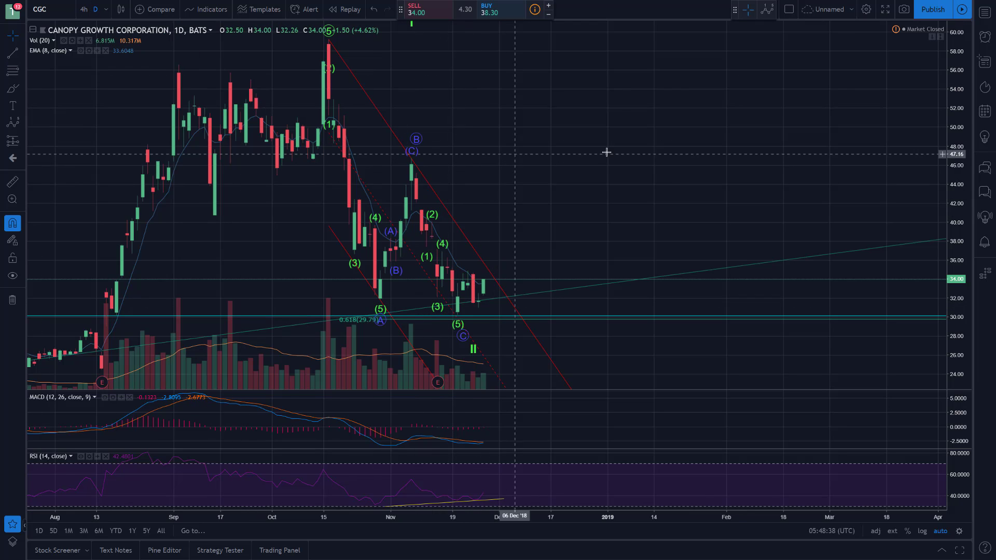
scroll(721, 163, up, 3)
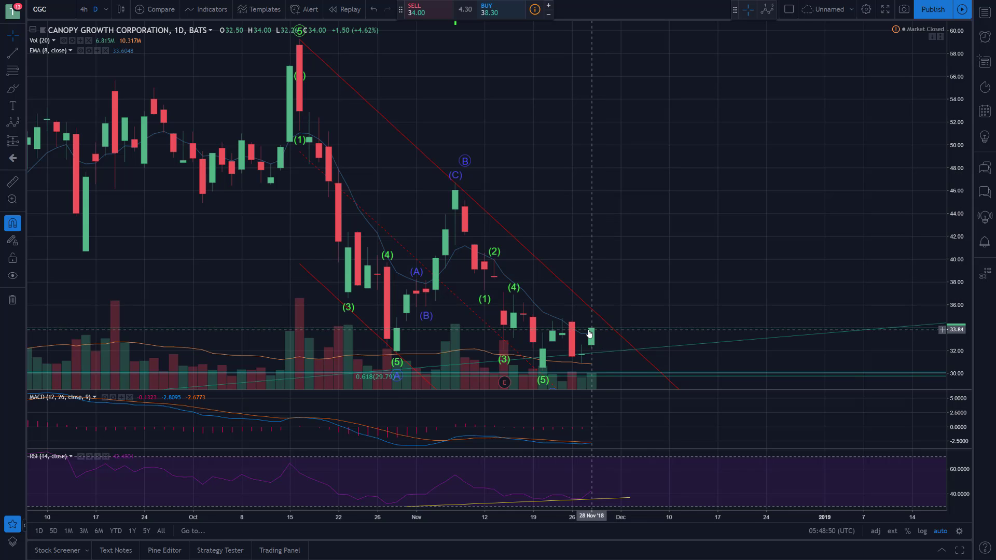
scroll(698, 217, down, 1)
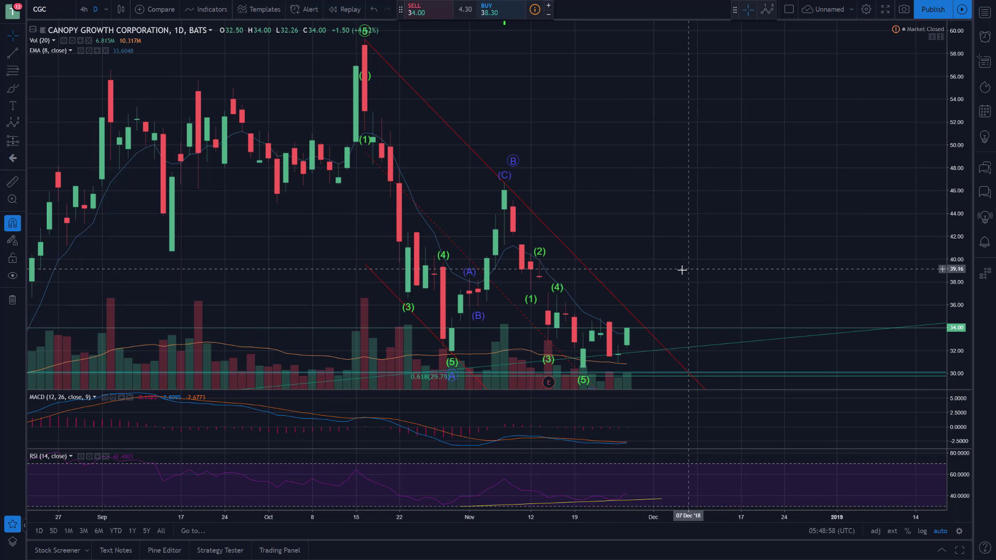
scroll(685, 249, down, 4)
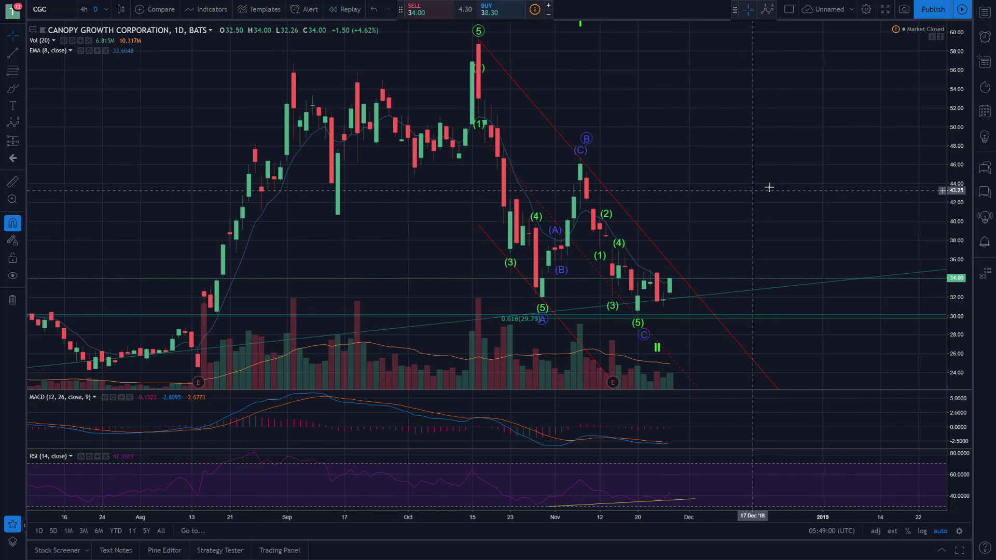
drag(813, 183, 580, 183)
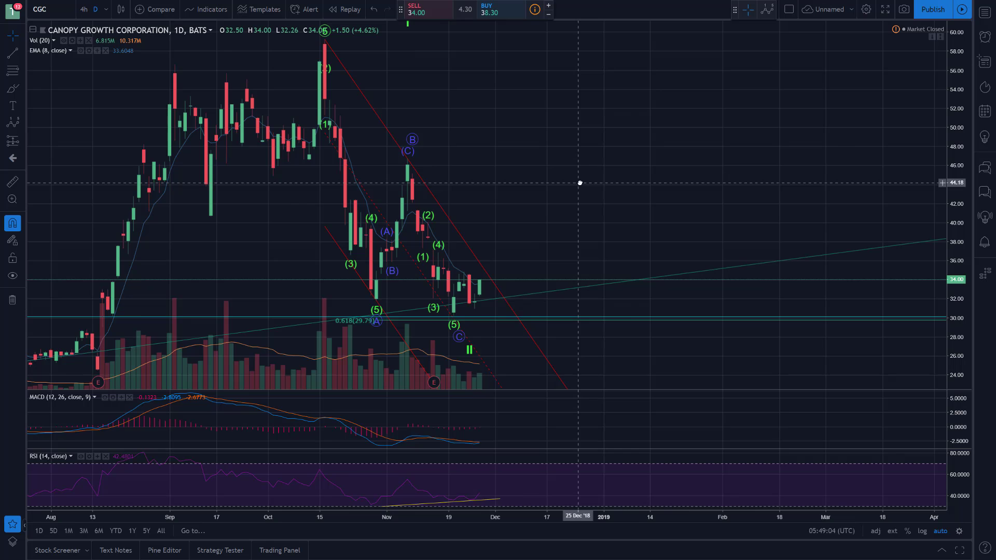
- Zoom out over the daily history and recentre the recent candles beside future space
scroll(638, 188, down, 2)
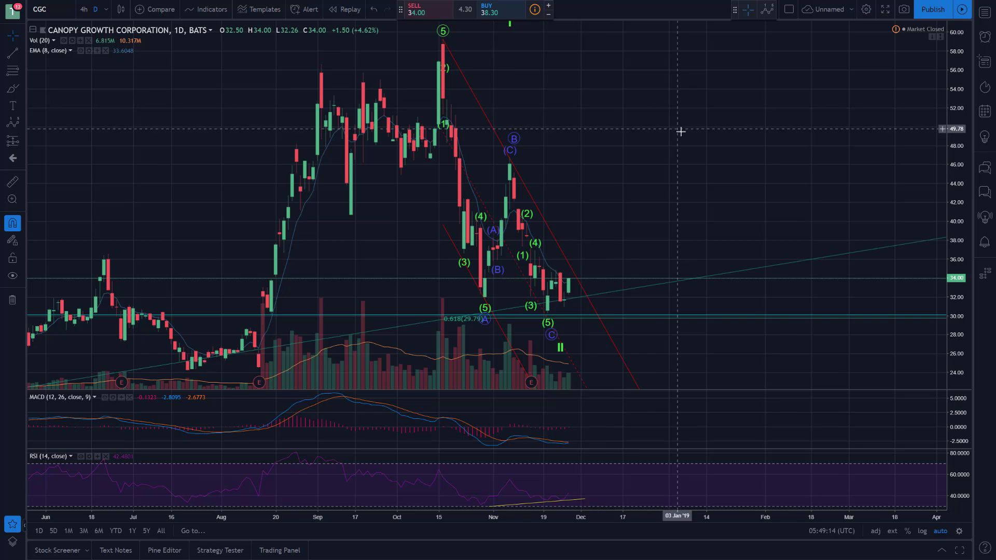
scroll(632, 182, up, 2)
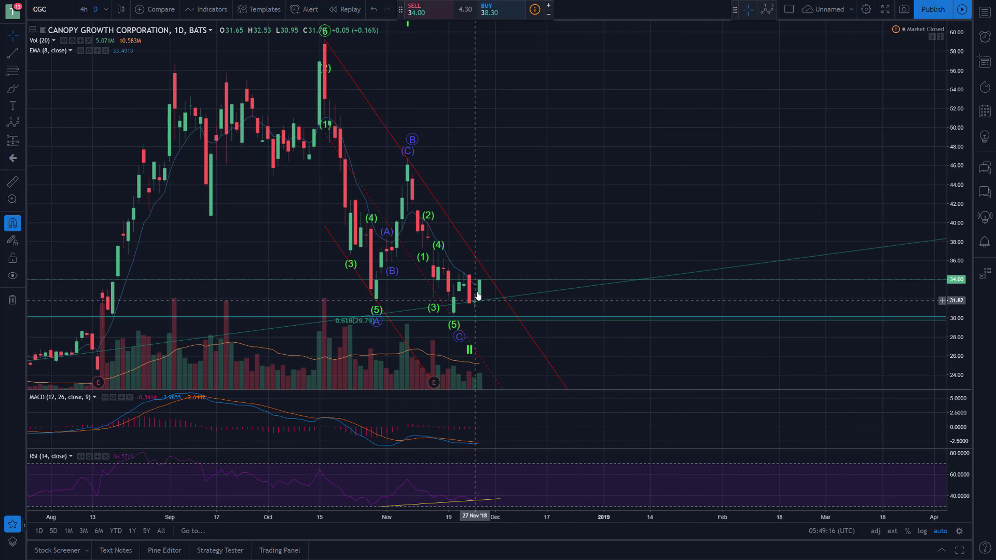
scroll(743, 177, up, 3)
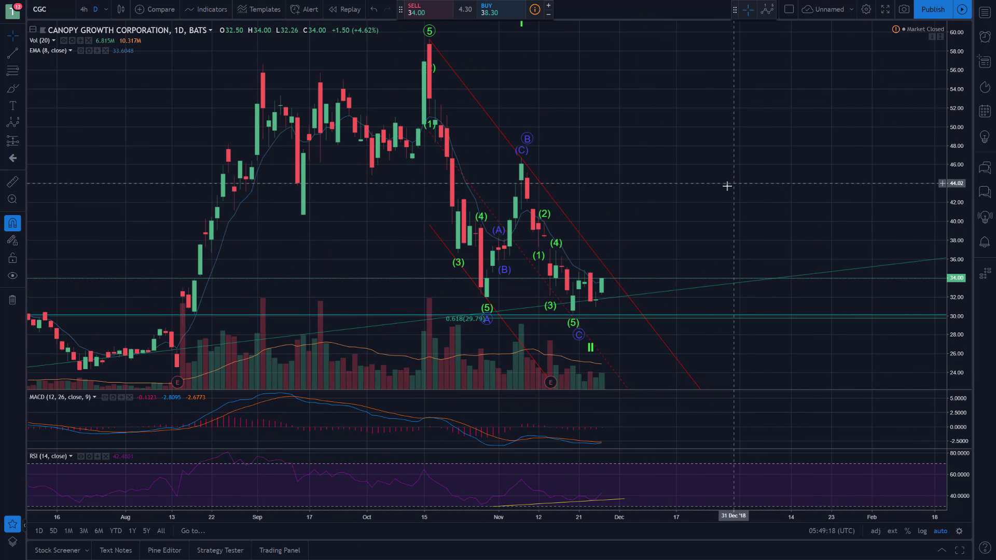
scroll(727, 186, up, 1)
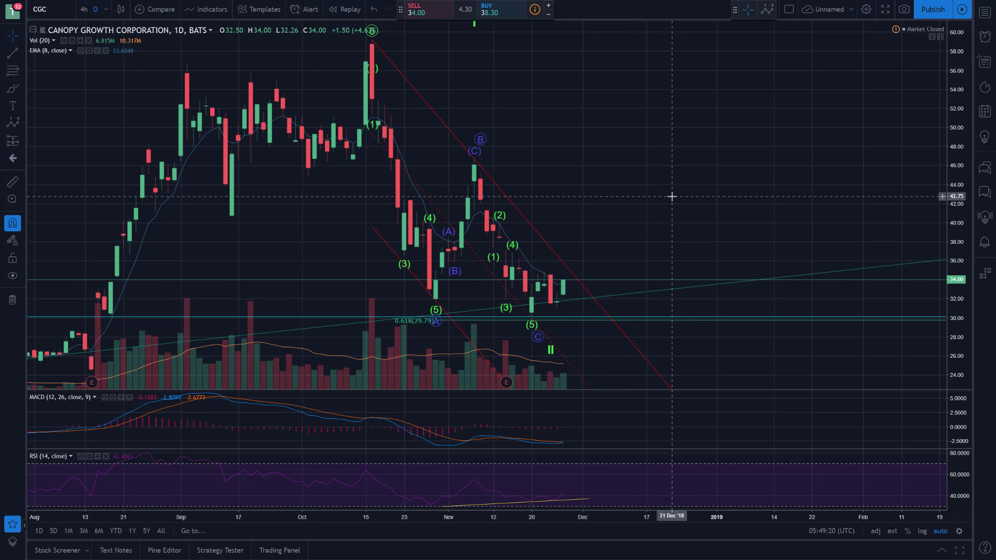
drag(678, 197, 595, 211)
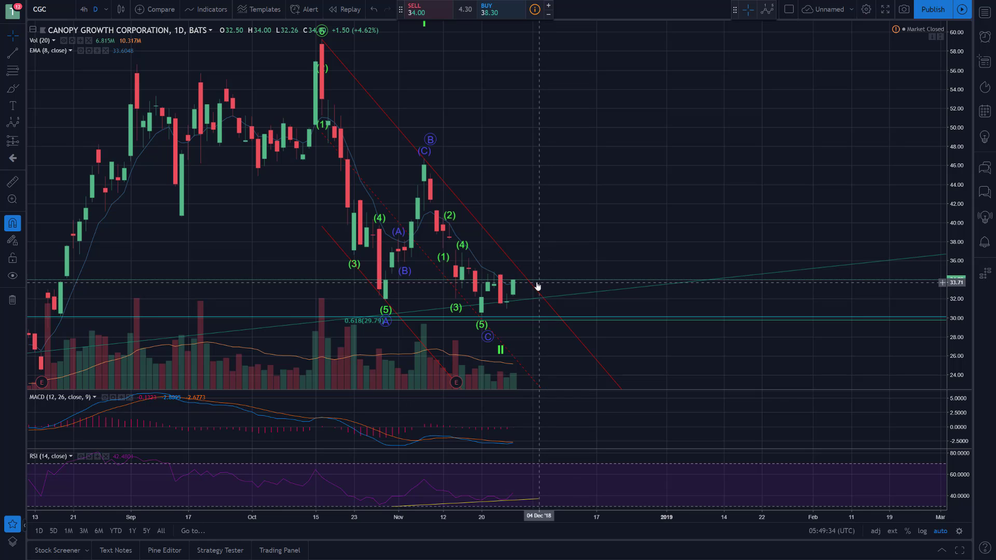
drag(571, 218, 627, 223)
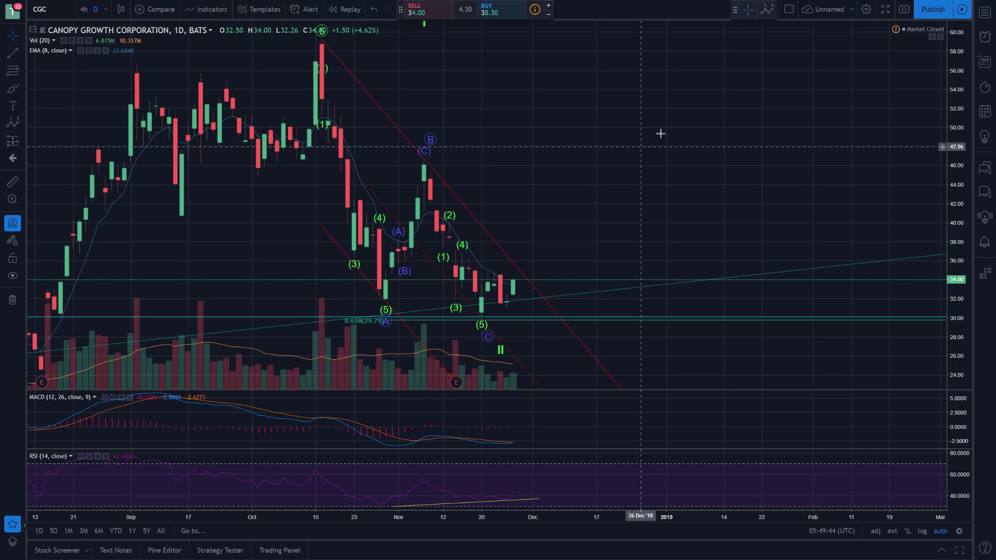
scroll(632, 142, down, 4)
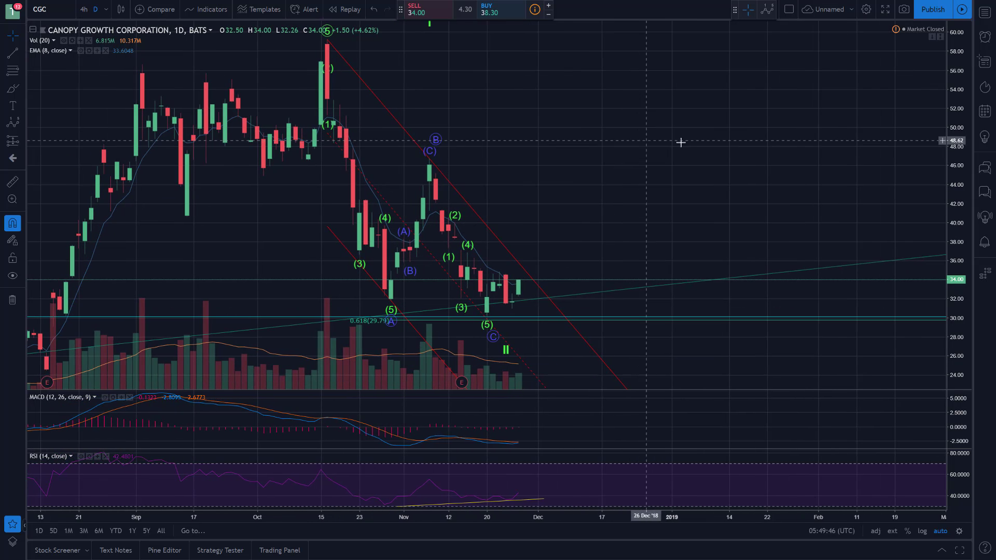
scroll(737, 182, down, 3)
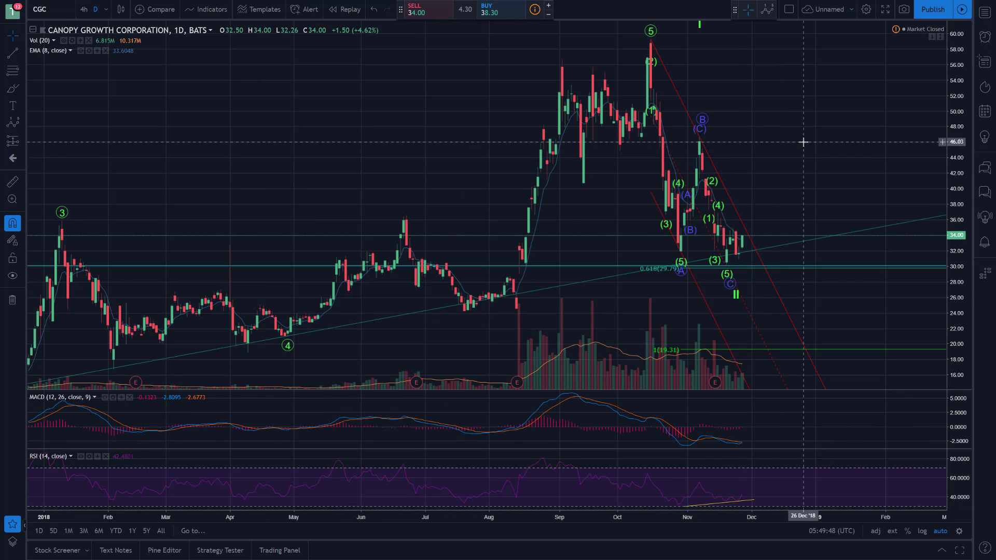
scroll(812, 138, down, 6)
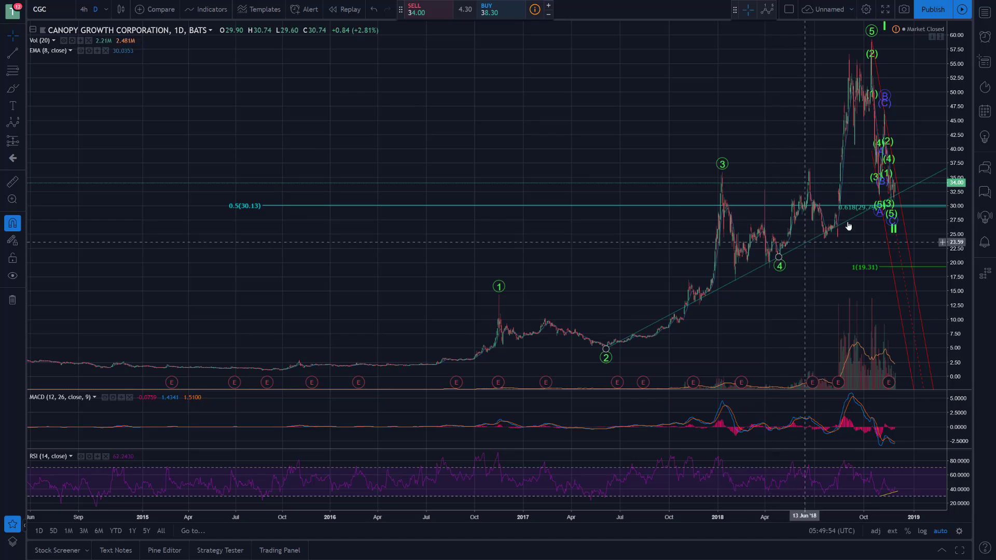
scroll(849, 226, up, 5)
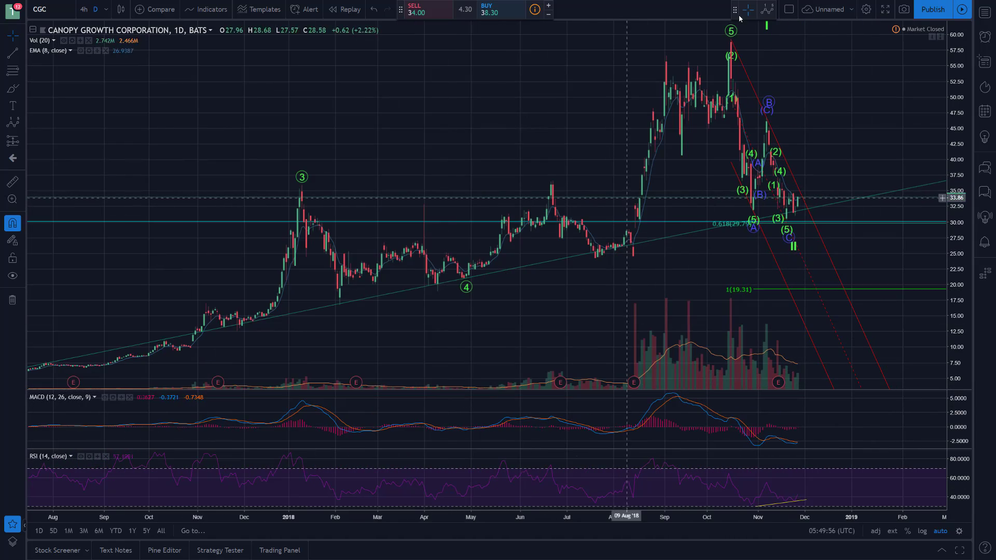
scroll(472, 327, up, 5)
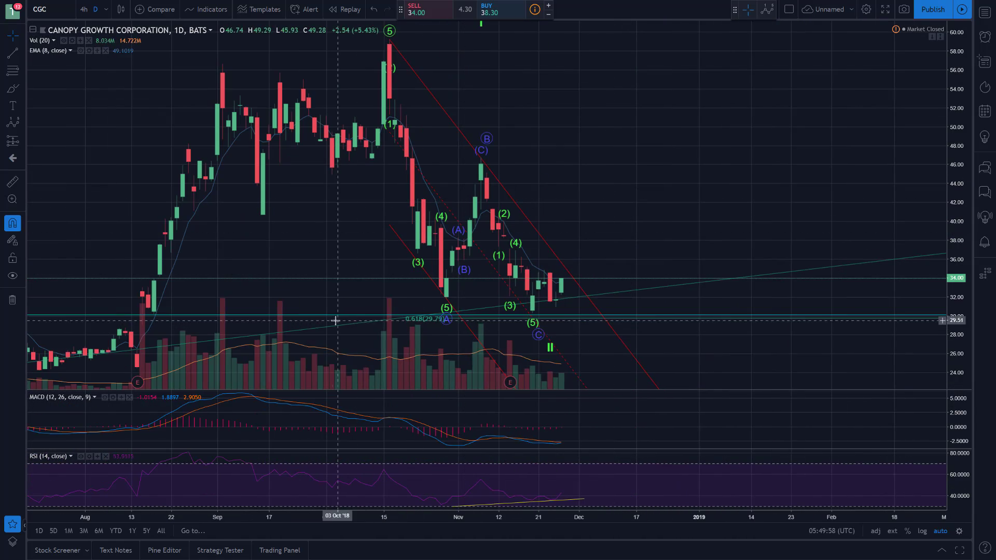
scroll(415, 322, down, 10)
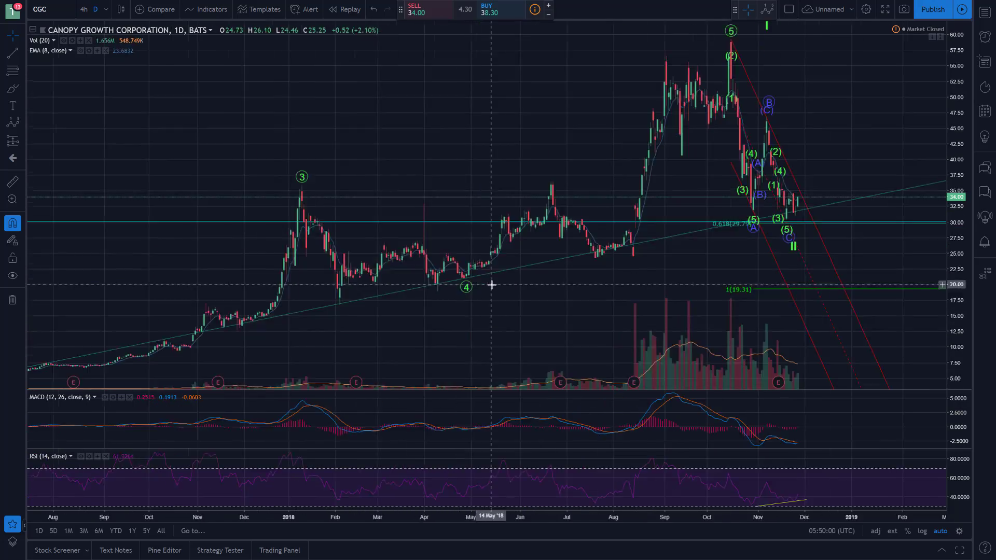
scroll(669, 306, up, 10)
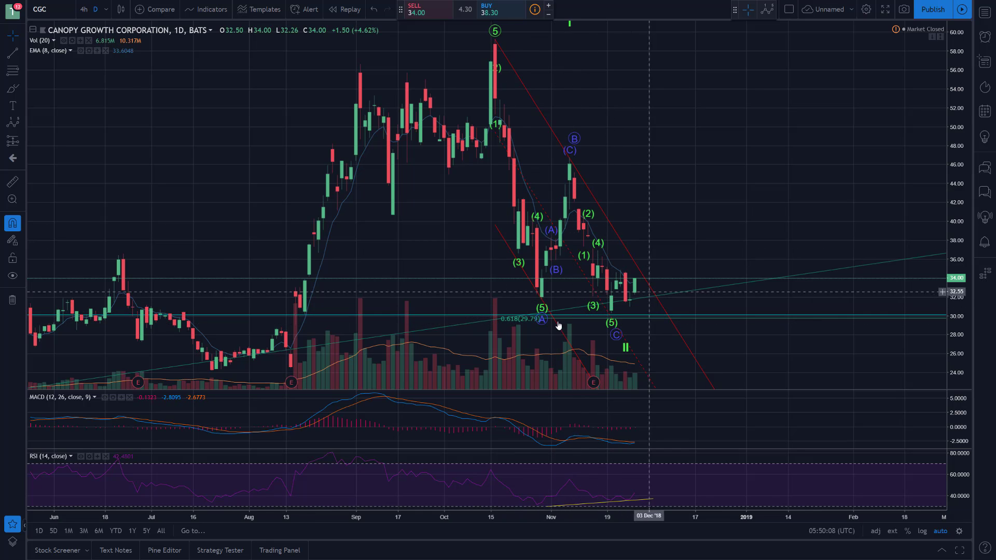
scroll(728, 234, up, 4)
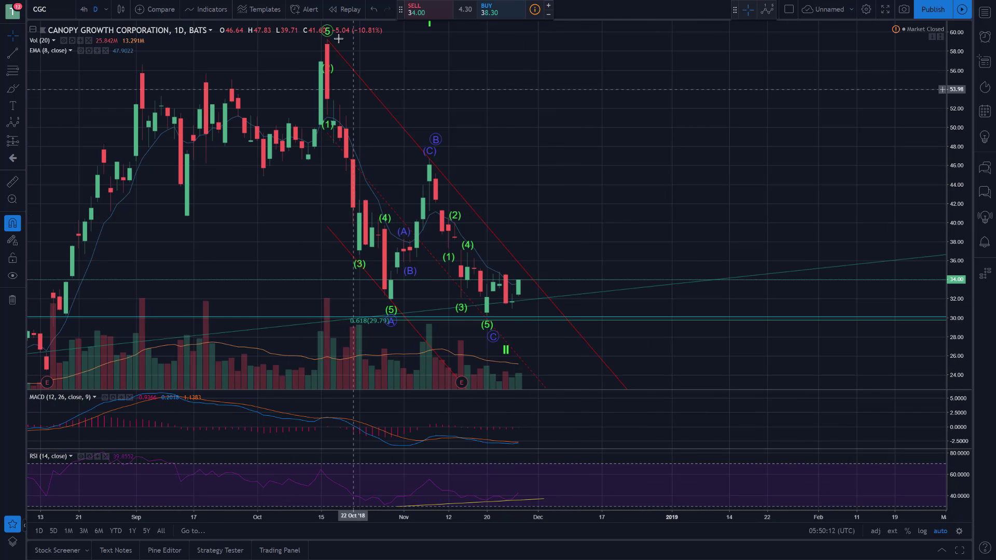
drag(581, 187, 564, 176)
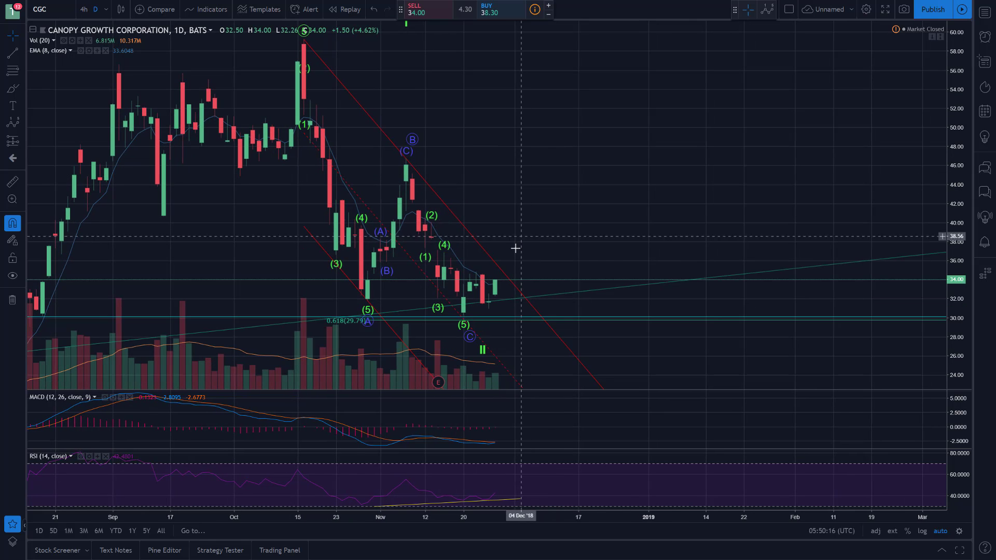
- Switch CGC to weekly bars and compress the price scale to reveal wave III near 78
click(106, 9)
click(134, 213)
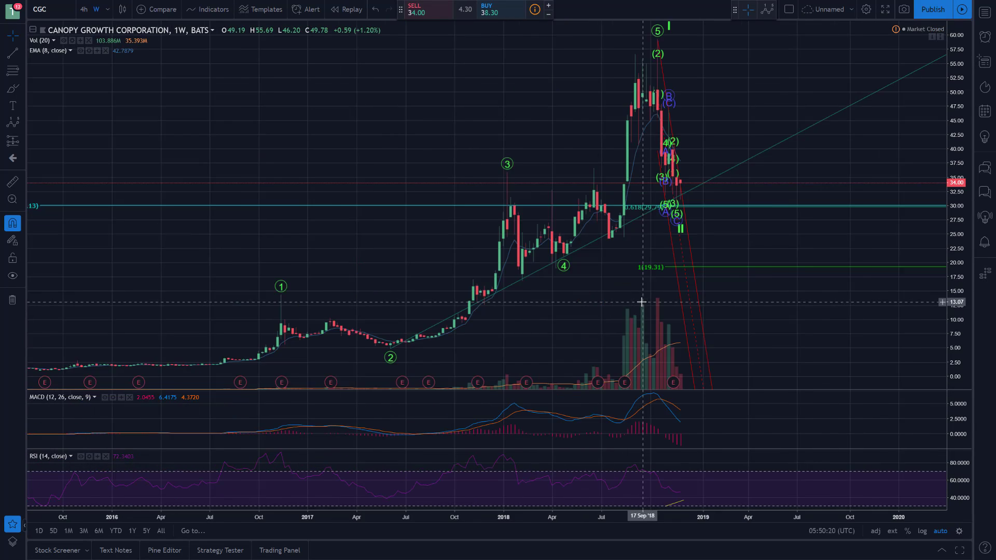
scroll(642, 302, down, 3)
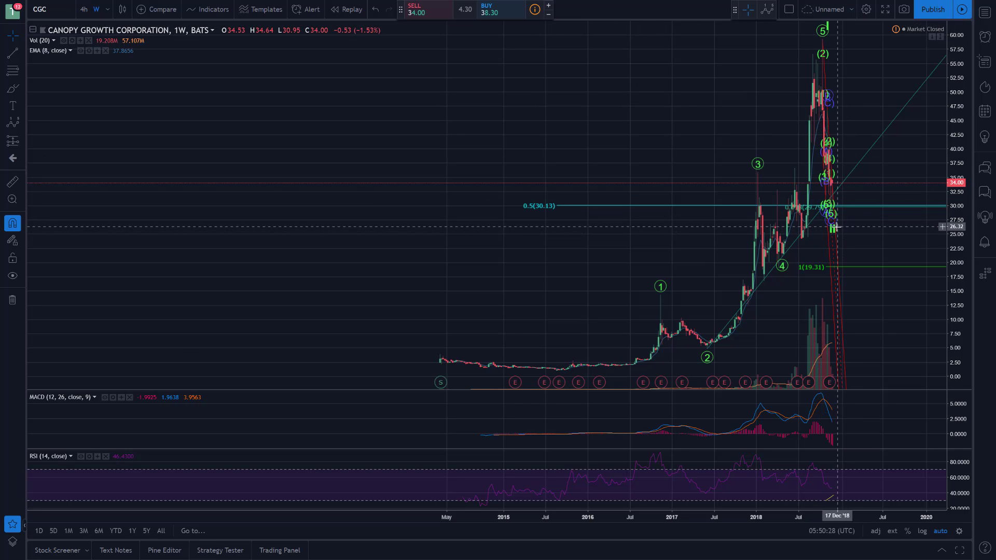
scroll(854, 274, up, 5)
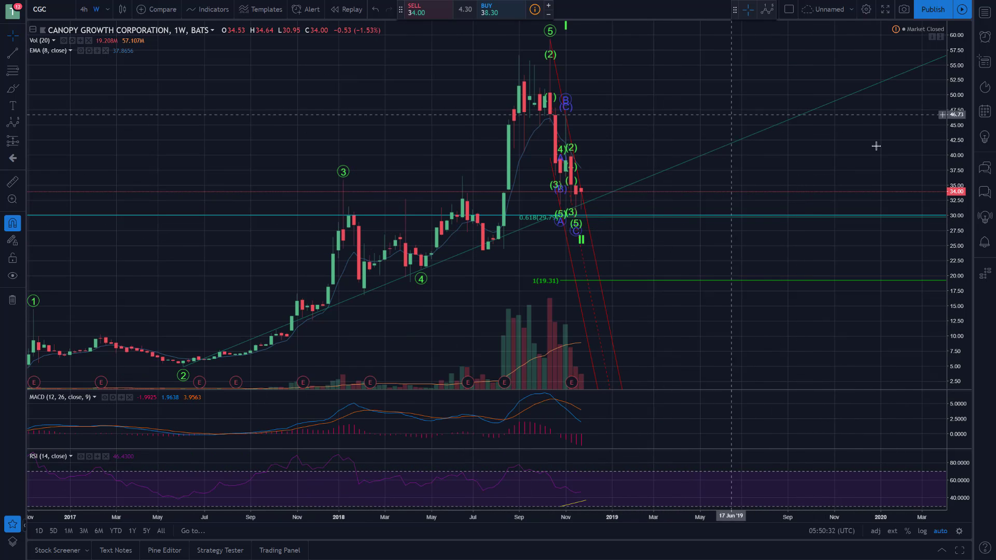
drag(958, 150, 957, 181)
drag(712, 109, 529, 225)
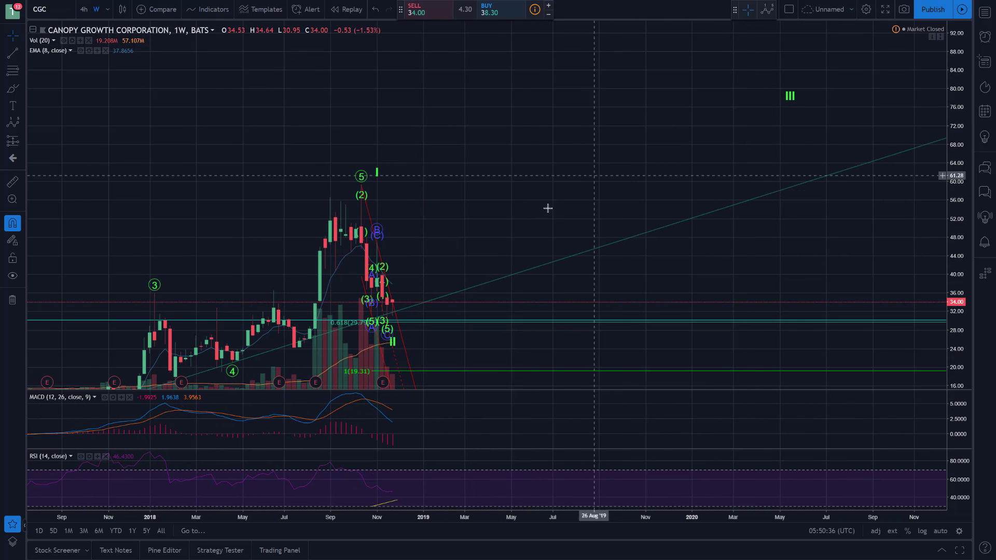
- Turn on Auto (Fits Data to Screen) for the price scale in chart Settings
right_click(493, 400)
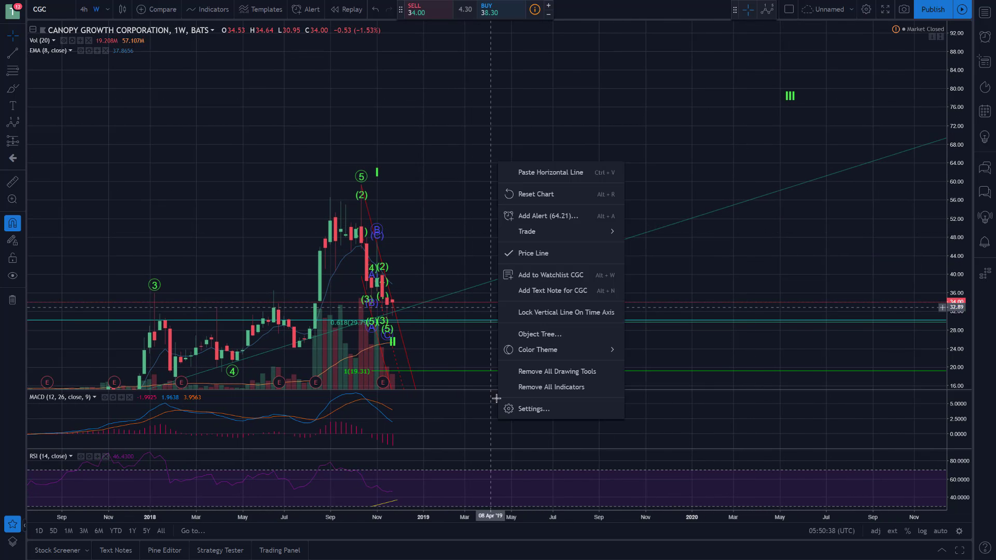
click(528, 411)
click(339, 199)
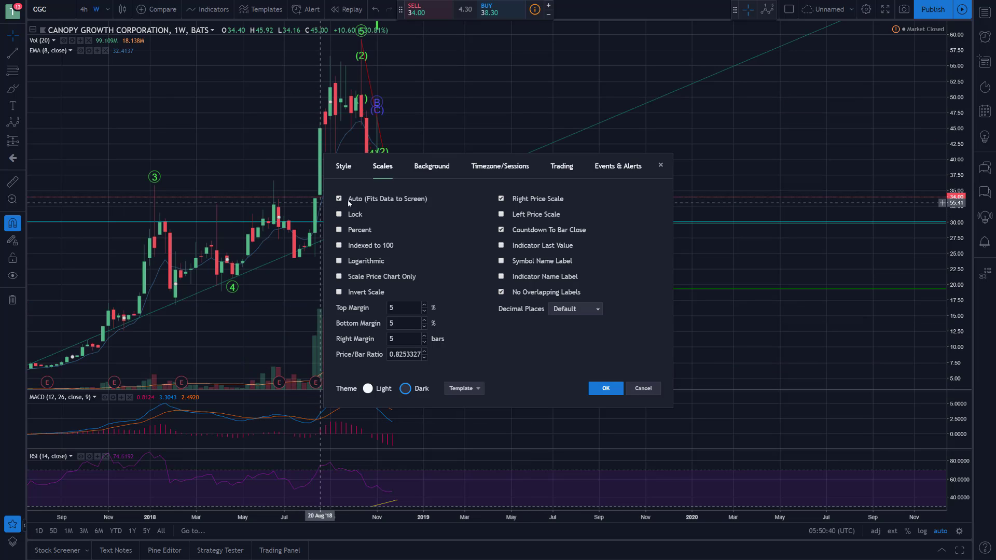
click(605, 389)
- Return the chart to 1-day bars showing the September–November wave counts
drag(524, 102, 597, 102)
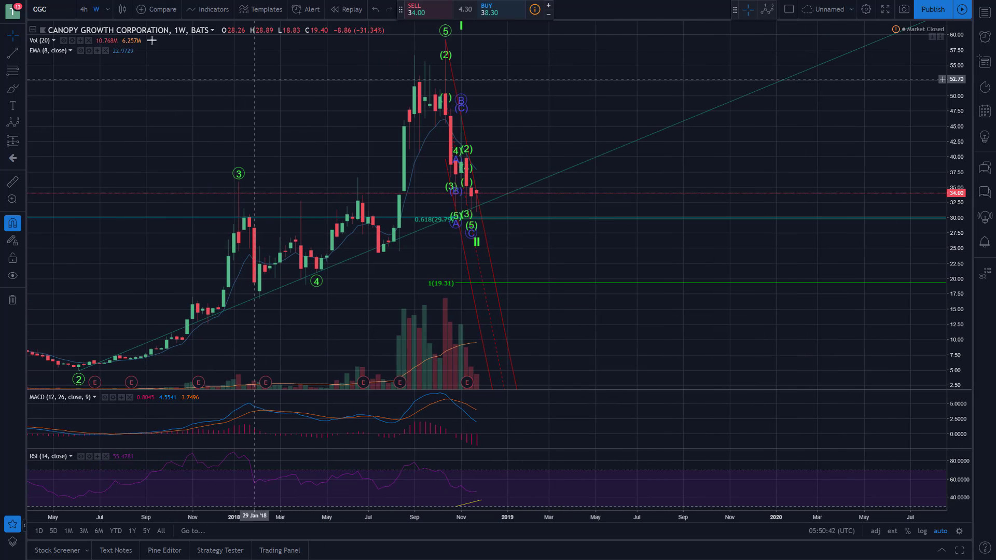
click(107, 9)
click(124, 196)
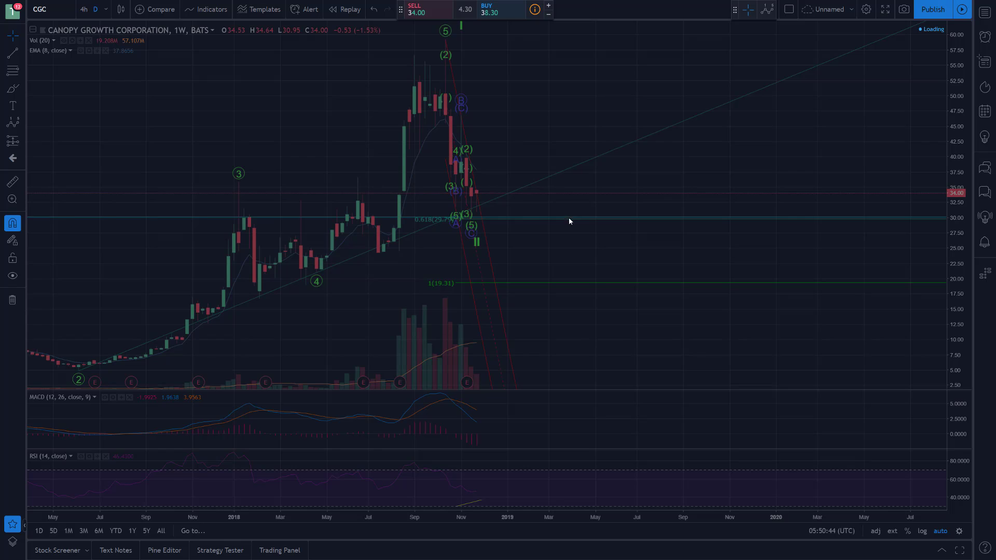
scroll(560, 178, up, 5)
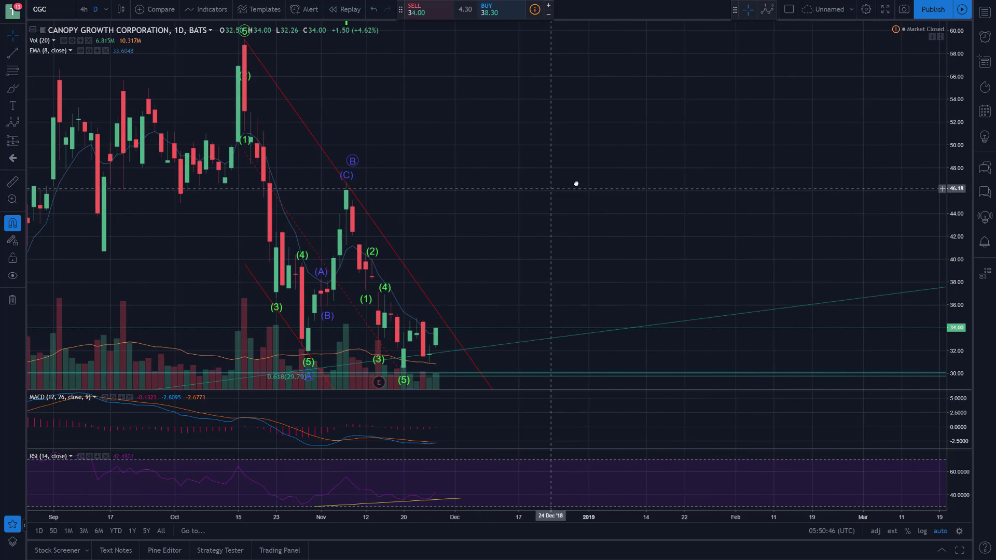